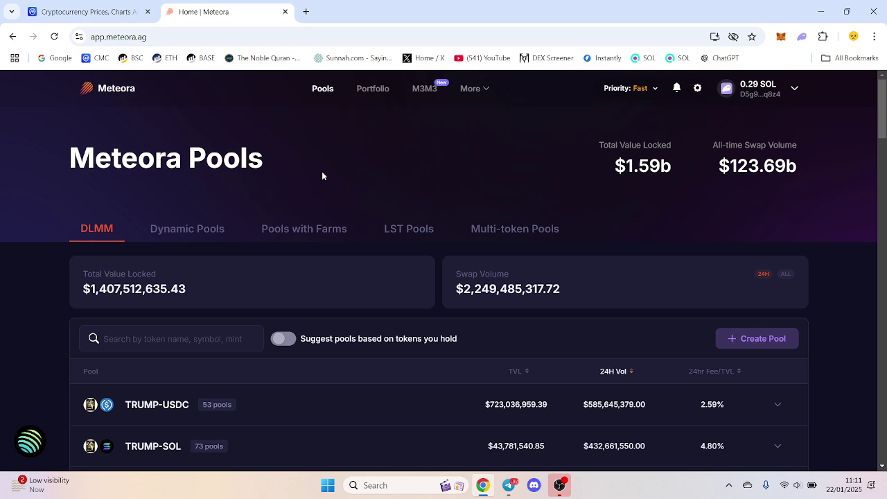
Step: Open the SOL-USDC pool with bin step 20 and 0.20% fee, and begin adding a position
{"action": "scroll", "coordinate": [322, 176], "scroll_direction": "down", "scroll_amount": 3}
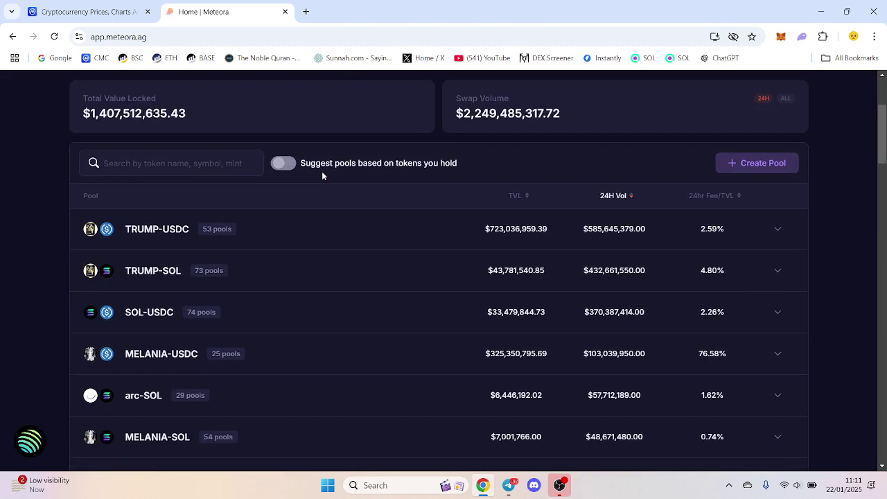
{"action": "left_click", "coordinate": [300, 321]}
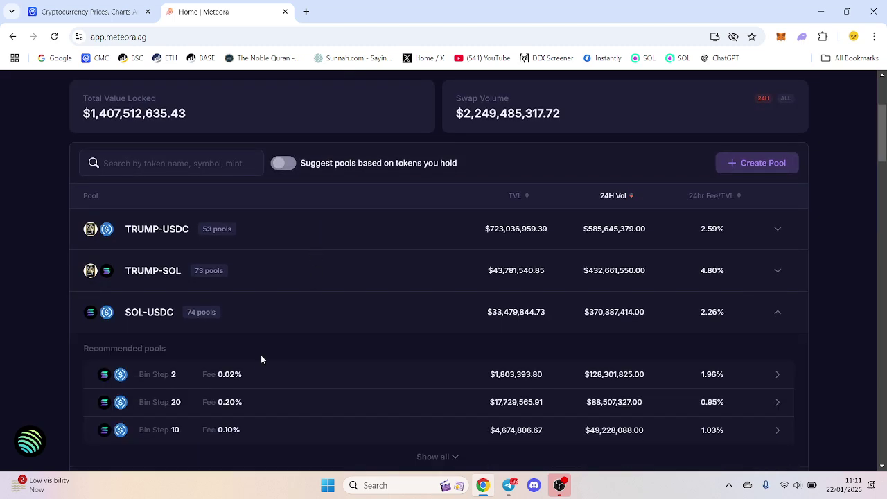
{"action": "left_click", "coordinate": [231, 404]}
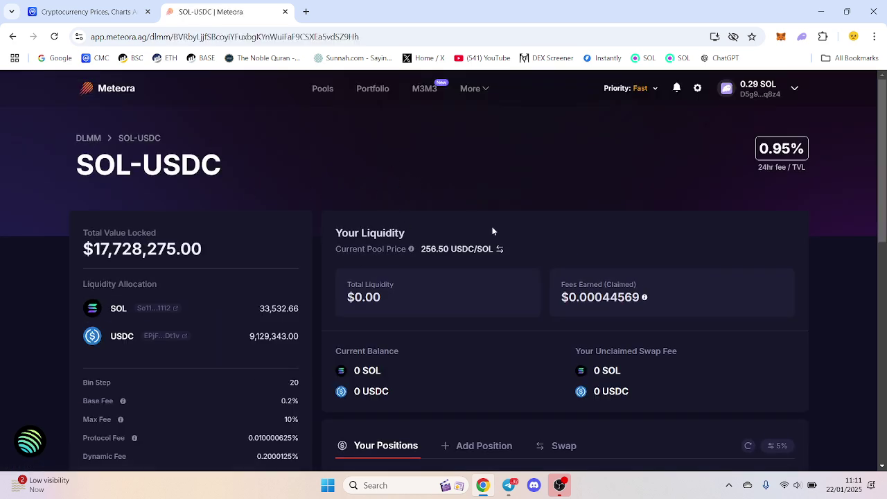
{"action": "scroll", "coordinate": [606, 266], "scroll_direction": "down", "scroll_amount": 5}
{"action": "left_click", "coordinate": [559, 228]}
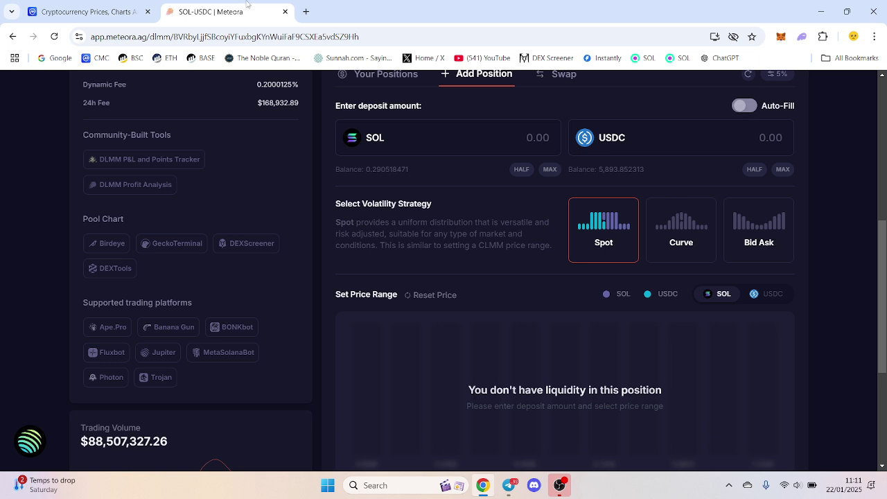
Step: Check Solana's market price on CoinMarketCap and return to the Meteora pool
{"action": "left_click", "coordinate": [56, 8]}
{"action": "scroll", "coordinate": [332, 286], "scroll_direction": "down", "scroll_amount": 5}
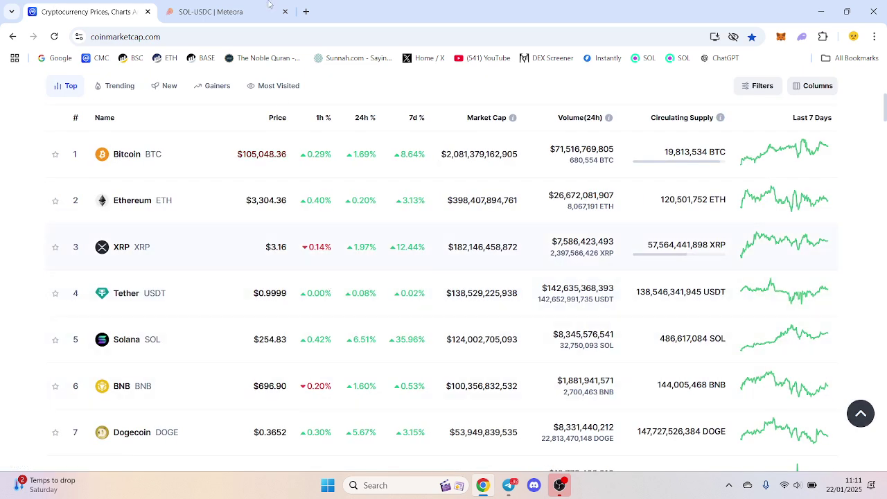
{"action": "left_click", "coordinate": [231, 5]}
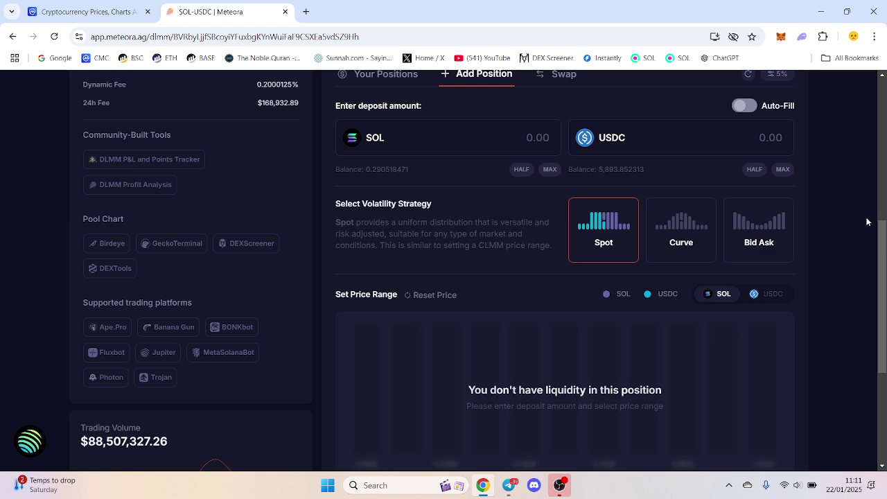
Step: View the token balances and account list in the Phantom wallet, and close it
{"action": "scroll", "coordinate": [868, 192], "scroll_direction": "up", "scroll_amount": 2}
{"action": "left_click", "coordinate": [802, 36]}
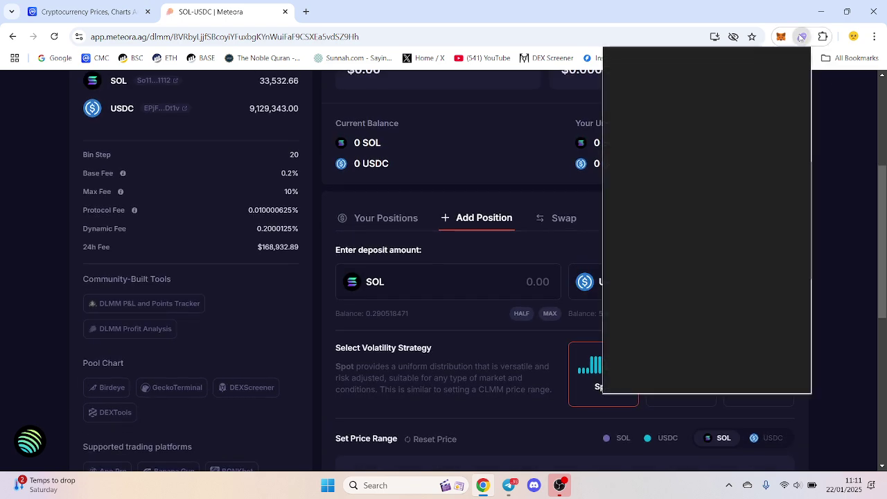
{"action": "left_click", "coordinate": [625, 65]}
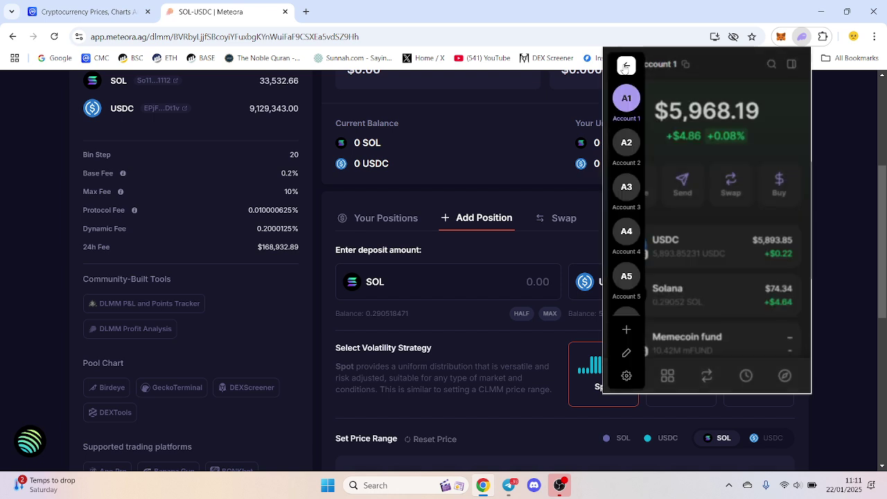
{"action": "left_click", "coordinate": [862, 242]}
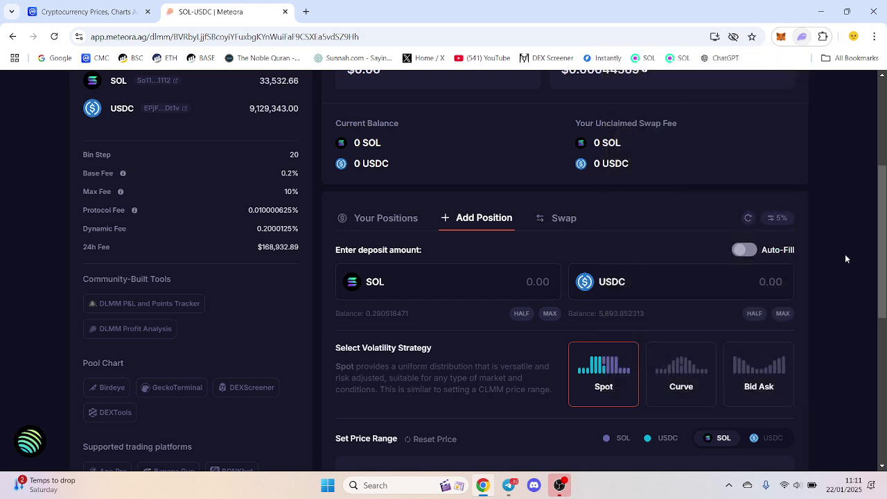
Step: Enter a single-sided deposit of 1,000 USDC for the new position
{"action": "left_click", "coordinate": [735, 282]}
{"action": "type", "text": "10000"}
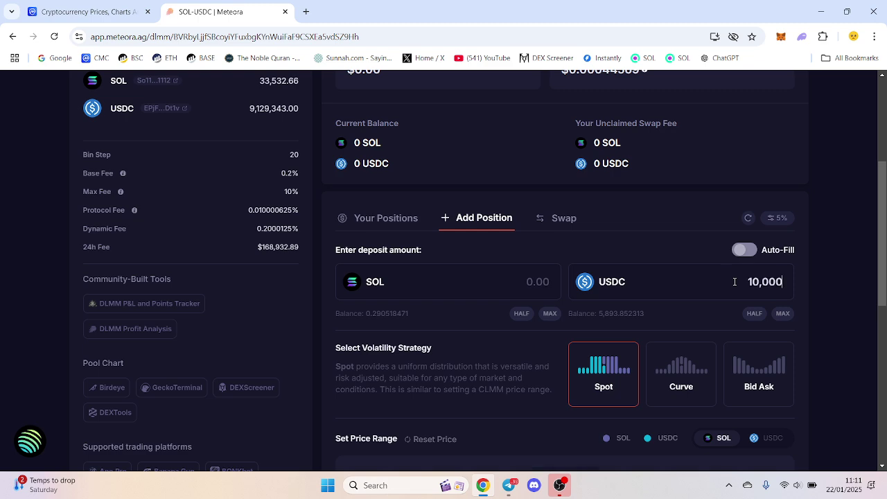
{"action": "key", "text": "BackSpace"}
Step: Examine the Spot price range for the deposit and the pool's total value locked and 24h fee
{"action": "scroll", "coordinate": [828, 285], "scroll_direction": "down", "scroll_amount": 5}
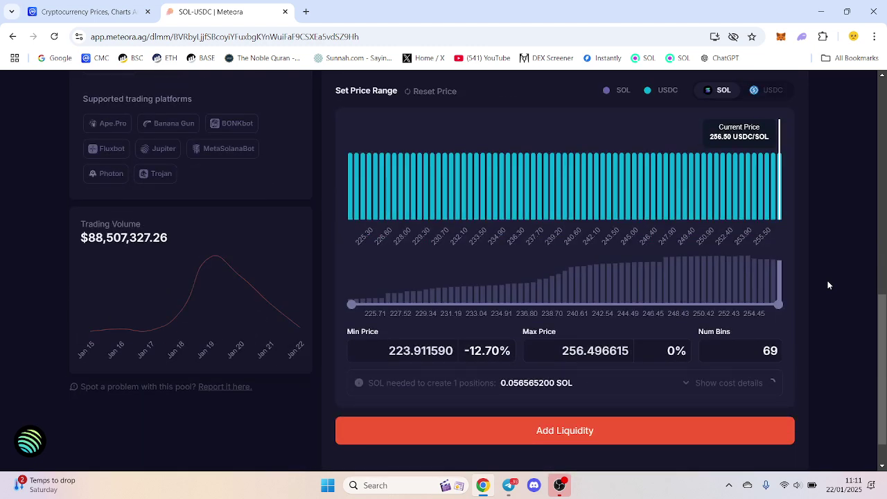
{"action": "scroll", "coordinate": [836, 246], "scroll_direction": "up", "scroll_amount": 1}
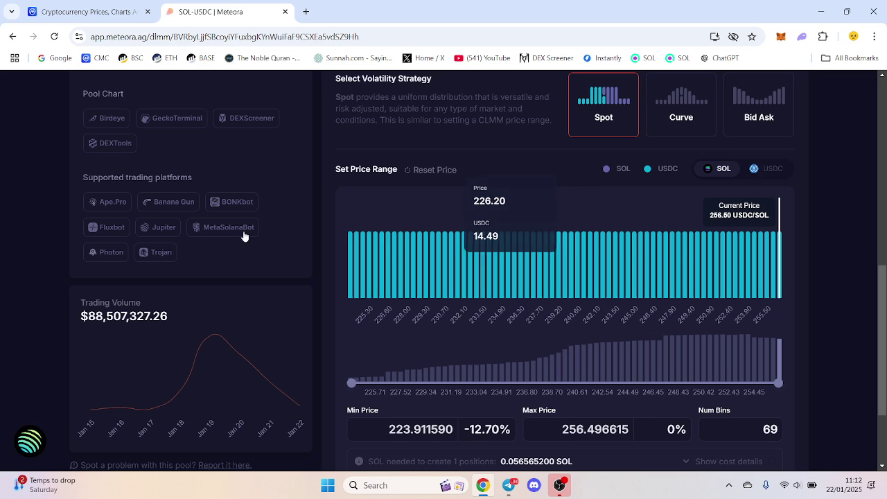
{"action": "scroll", "coordinate": [239, 232], "scroll_direction": "up", "scroll_amount": 5}
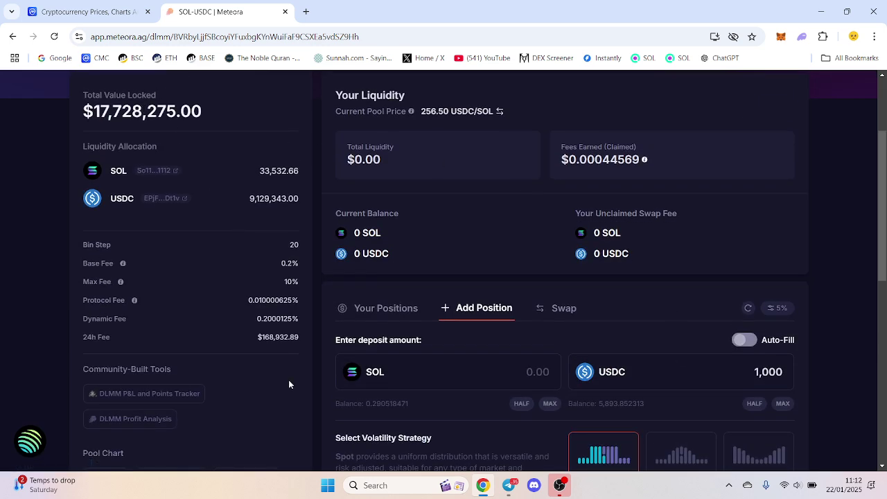
{"action": "scroll", "coordinate": [266, 349], "scroll_direction": "down", "scroll_amount": 4}
{"action": "scroll", "coordinate": [266, 348], "scroll_direction": "up", "scroll_amount": 4}
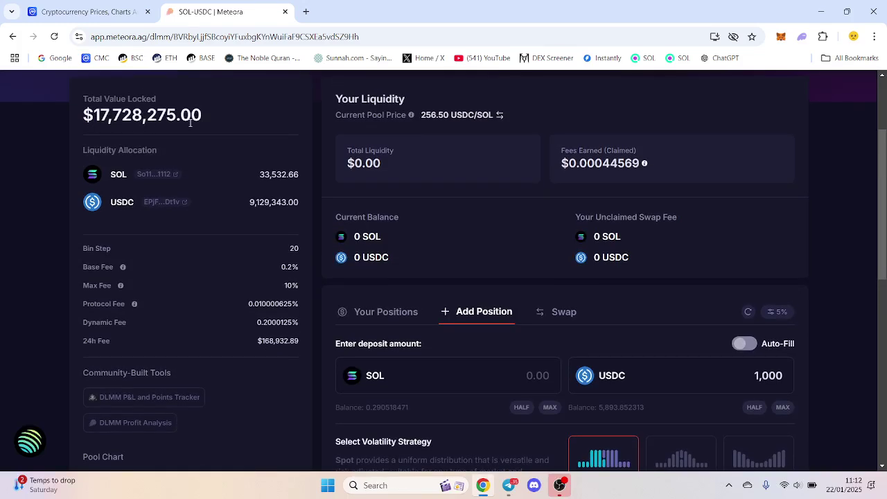
{"action": "double_click", "coordinate": [274, 341]}
{"action": "left_click", "coordinate": [284, 344]}
Step: Compare the Spot, Curve and Bid Ask volatility distributions for the USDC-only deposit
{"action": "scroll", "coordinate": [690, 237], "scroll_direction": "down", "scroll_amount": 3}
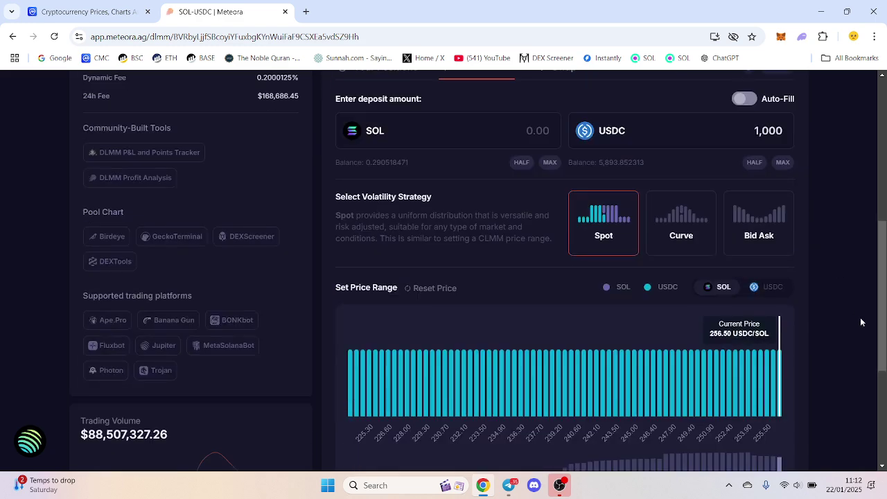
{"action": "scroll", "coordinate": [862, 322], "scroll_direction": "down", "scroll_amount": 1}
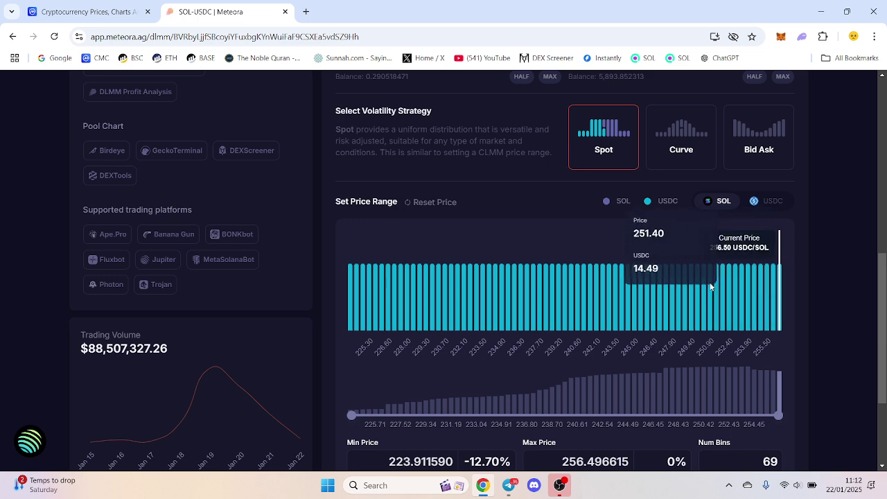
{"action": "left_click", "coordinate": [698, 132]}
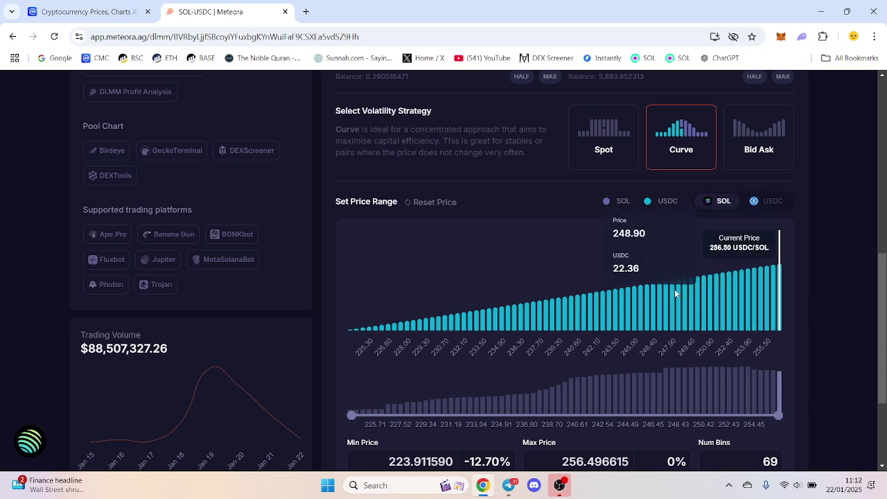
{"action": "left_click", "coordinate": [746, 147]}
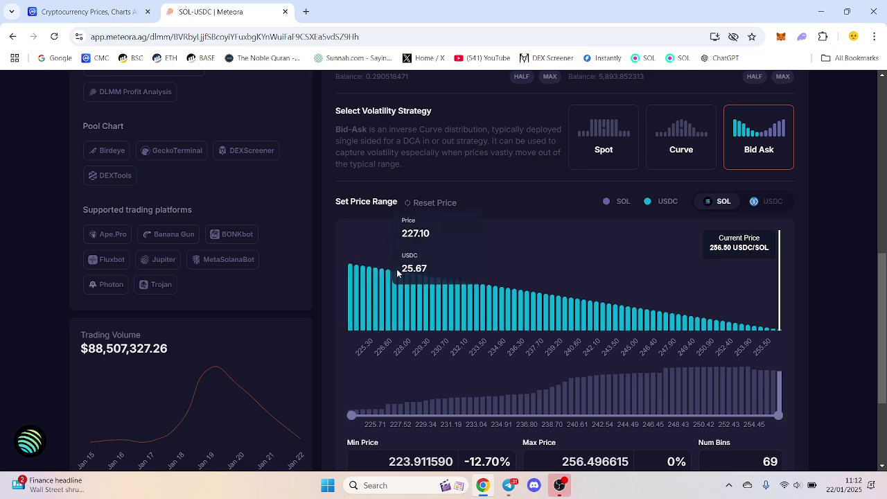
Step: Set the SOL deposit to 2 and enable Auto-Fill to match the USDC amount
{"action": "scroll", "coordinate": [574, 205], "scroll_direction": "up", "scroll_amount": 4}
{"action": "left_click", "coordinate": [509, 288]}
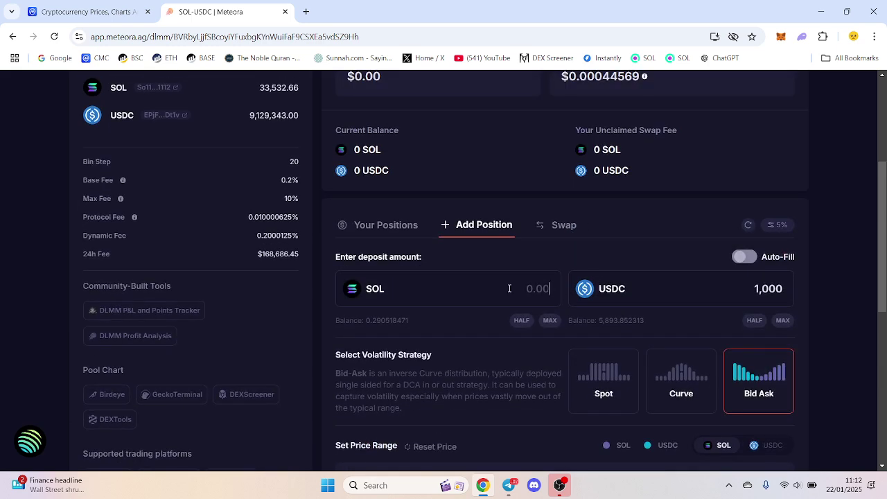
{"action": "type", "text": "2"}
{"action": "left_click", "coordinate": [746, 258]}
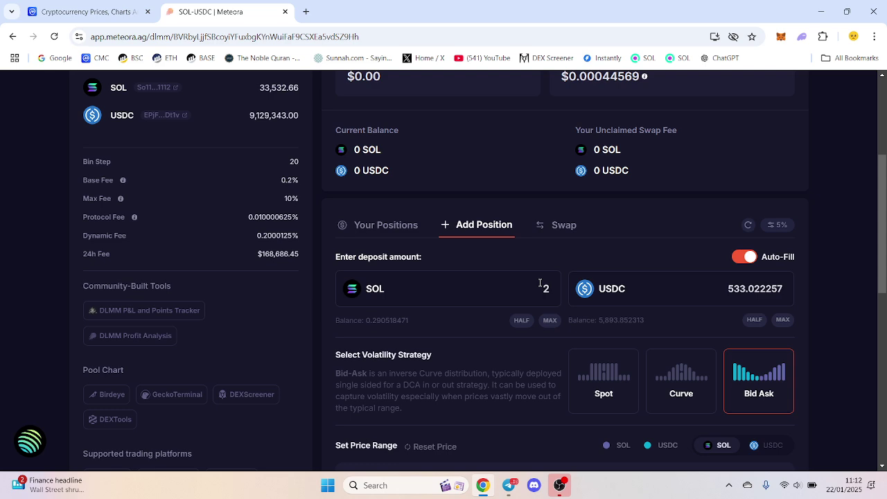
{"action": "scroll", "coordinate": [848, 288], "scroll_direction": "down", "scroll_amount": 4}
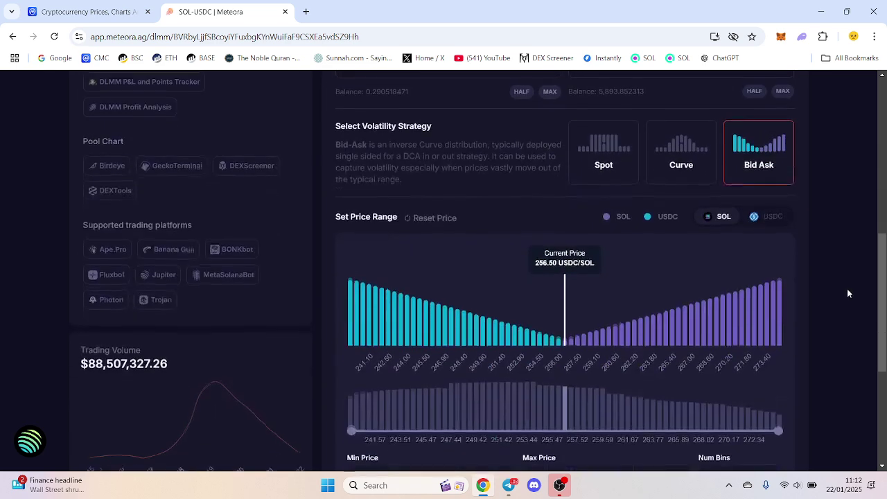
Step: Compare the Spot, Curve and Bid Ask strategies for the two-sided SOL and USDC deposit
{"action": "left_click", "coordinate": [598, 143]}
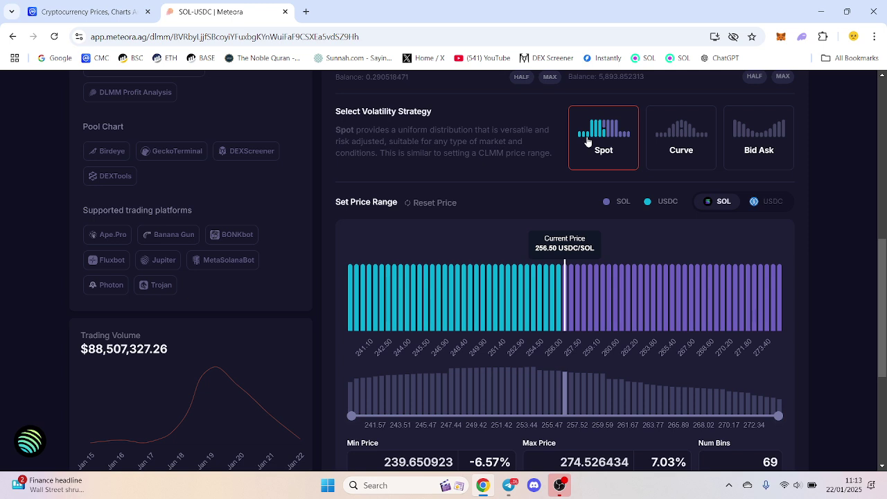
{"action": "left_click", "coordinate": [670, 148]}
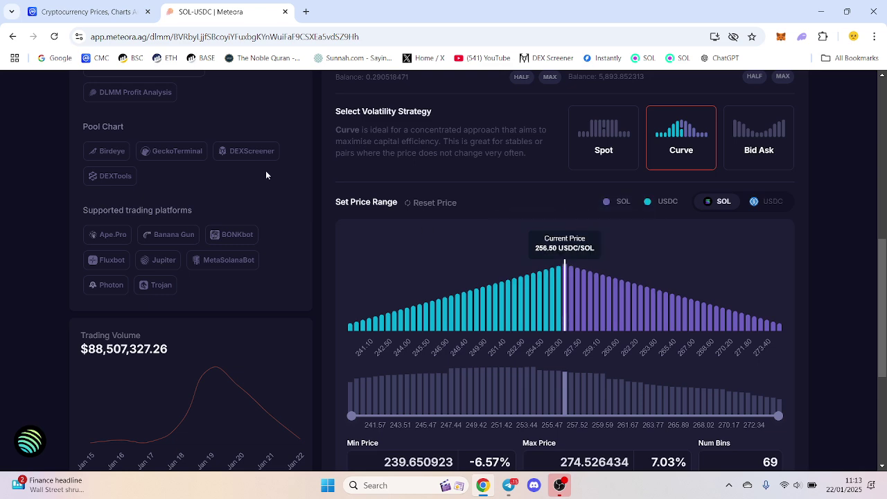
{"action": "scroll", "coordinate": [265, 171], "scroll_direction": "up", "scroll_amount": 6}
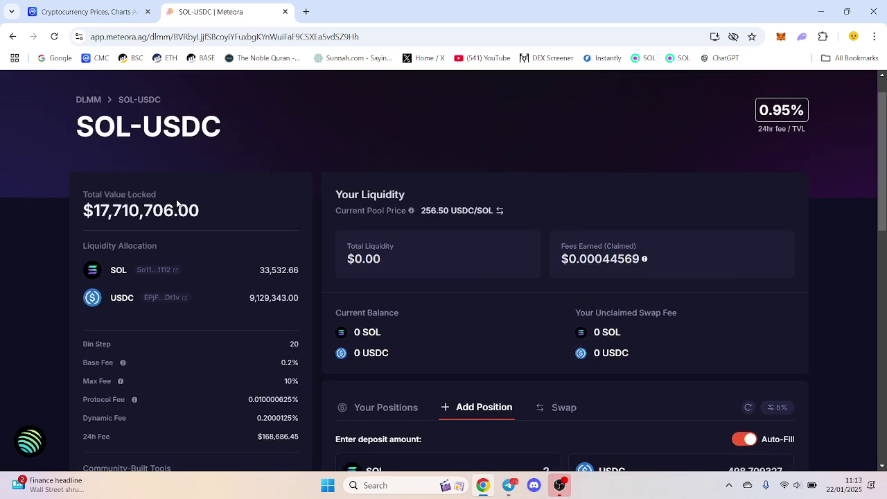
{"action": "scroll", "coordinate": [234, 208], "scroll_direction": "down", "scroll_amount": 6}
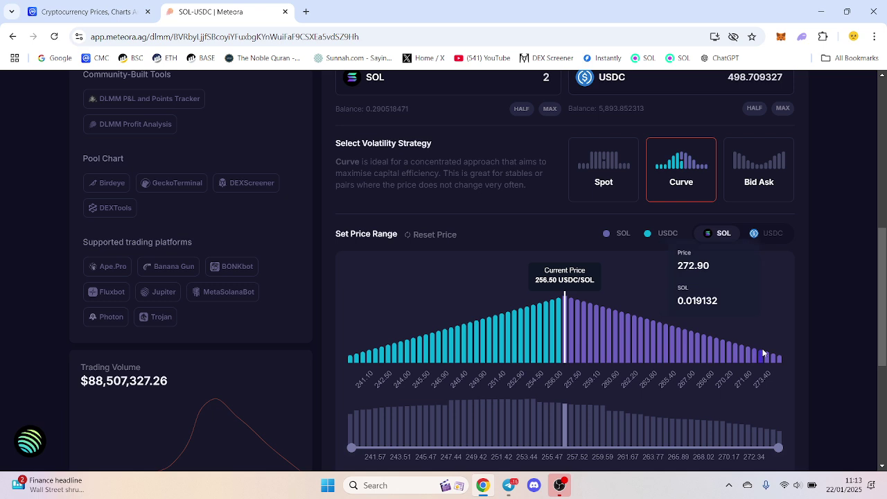
{"action": "left_click", "coordinate": [759, 171]}
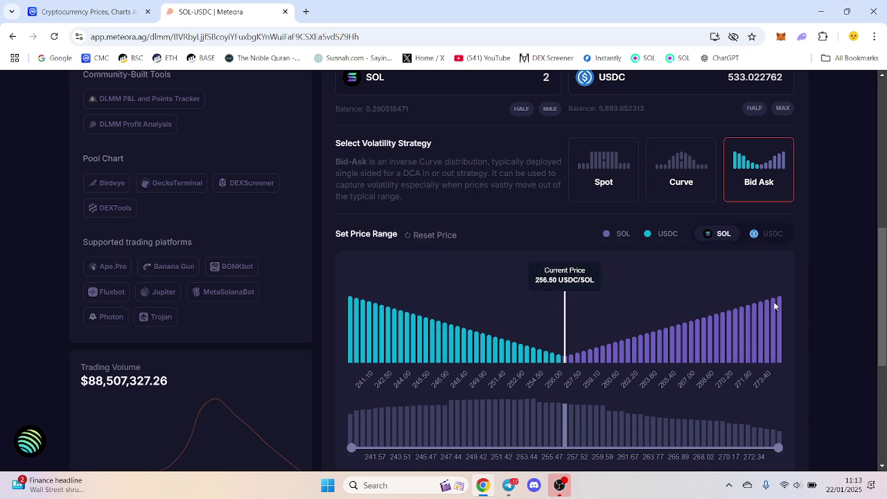
Step: Turn off Auto-Fill and set the SOL deposit to 0
{"action": "scroll", "coordinate": [825, 289], "scroll_direction": "up", "scroll_amount": 2}
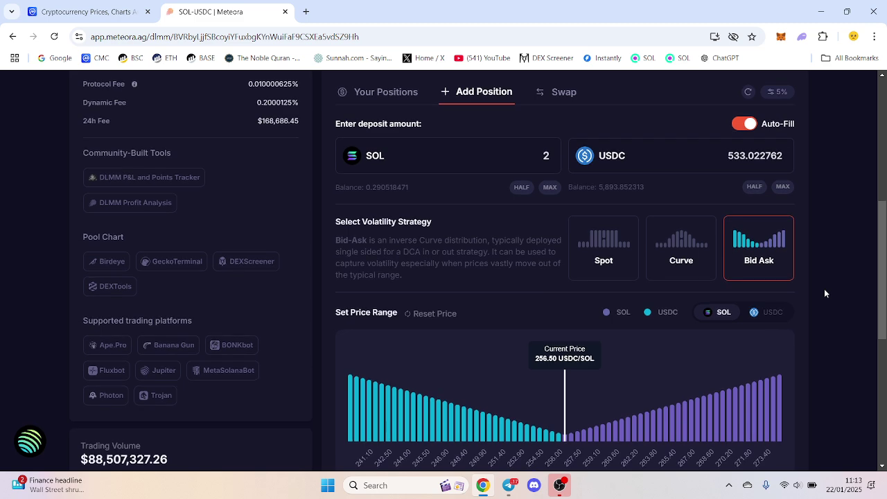
{"action": "left_click", "coordinate": [752, 124]}
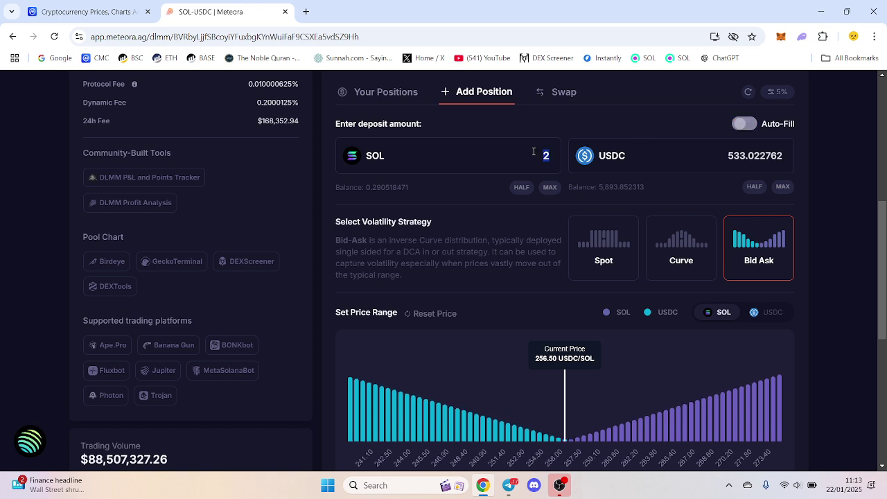
{"action": "type", "text": "0"}
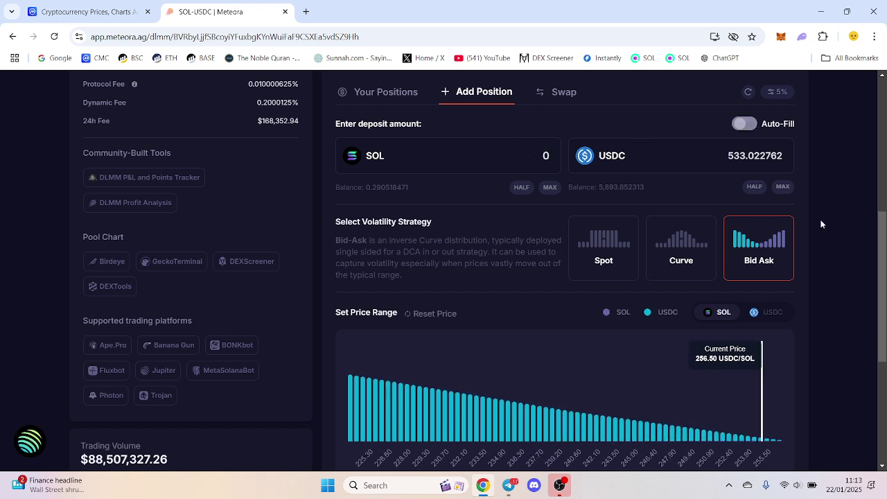
Step: Choose the Curve volatility strategy and set the USDC deposit to 1,000
{"action": "scroll", "coordinate": [824, 231], "scroll_direction": "down", "scroll_amount": 1}
{"action": "left_click", "coordinate": [696, 204]}
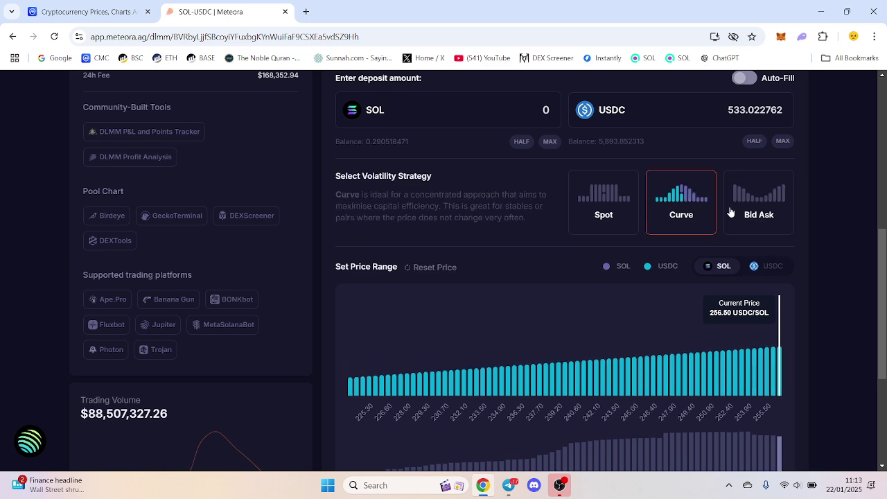
{"action": "scroll", "coordinate": [803, 230], "scroll_direction": "up", "scroll_amount": 1}
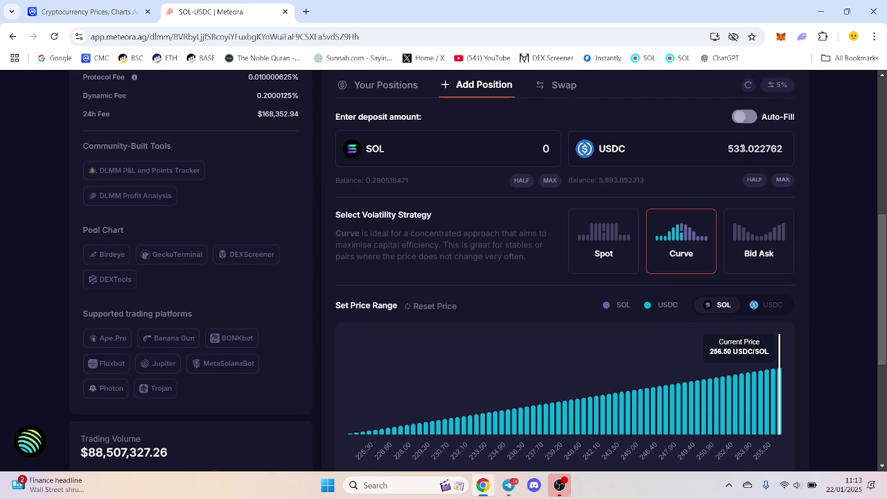
{"action": "double_click", "coordinate": [743, 149]}
{"action": "type", "text": "10"}
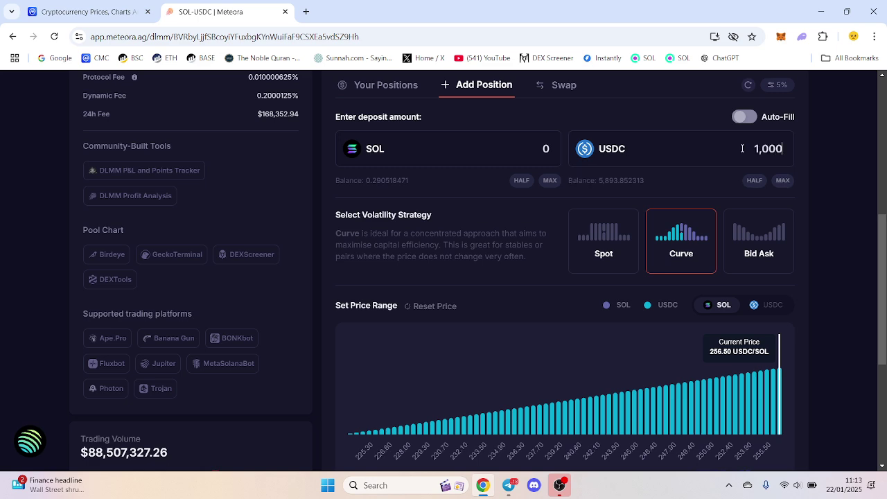
Step: Add the liquidity to the pool and approve the position transaction in the Phantom wallet
{"action": "scroll", "coordinate": [854, 248], "scroll_direction": "down", "scroll_amount": 4}
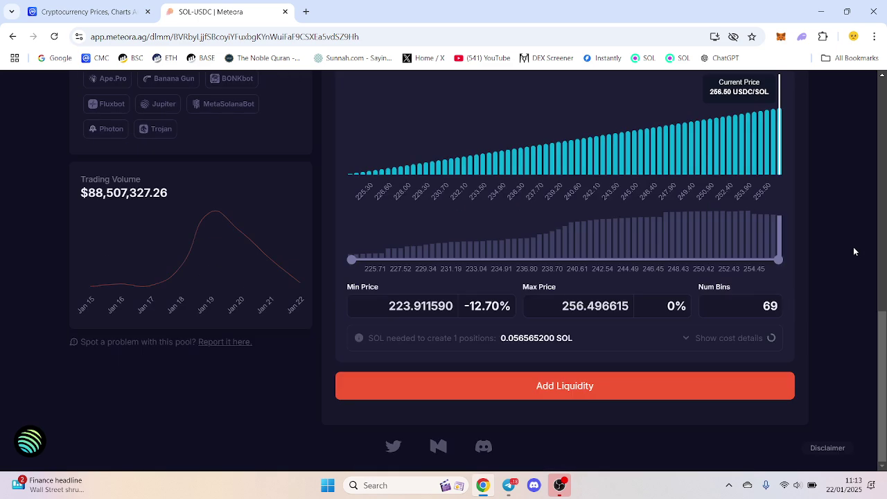
{"action": "left_click", "coordinate": [615, 389]}
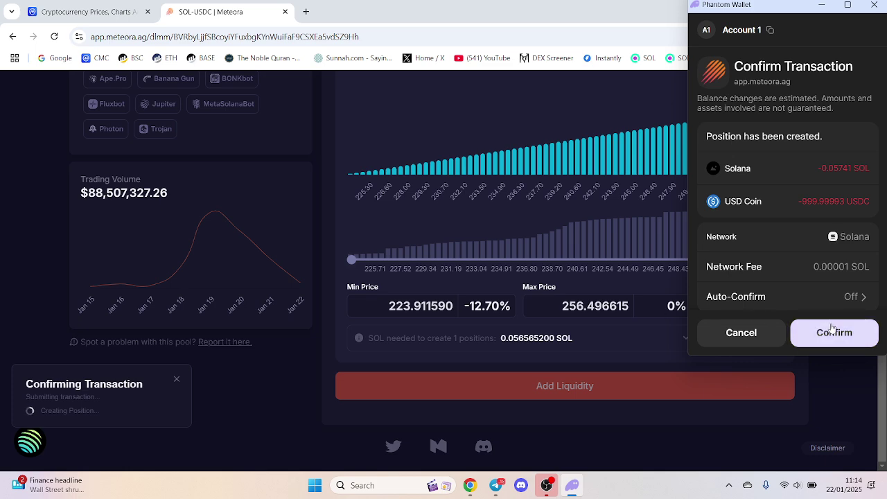
{"action": "left_click", "coordinate": [832, 332]}
{"action": "scroll", "coordinate": [816, 213], "scroll_direction": "up", "scroll_amount": 4}
{"action": "scroll", "coordinate": [817, 216], "scroll_direction": "up", "scroll_amount": 2}
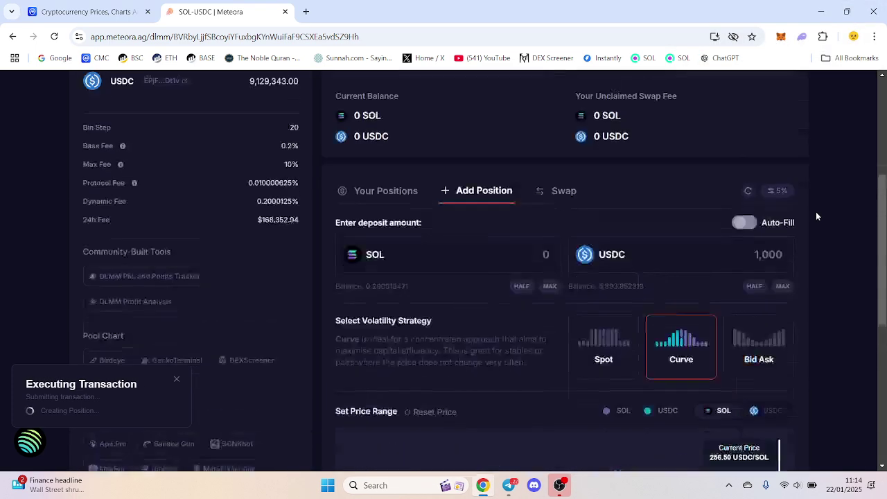
Step: Check the deposit's liquidity distribution, expand the newly created position, and examine its balances, unclaimed swap fees and price chart
{"action": "scroll", "coordinate": [822, 186], "scroll_direction": "down", "scroll_amount": 3}
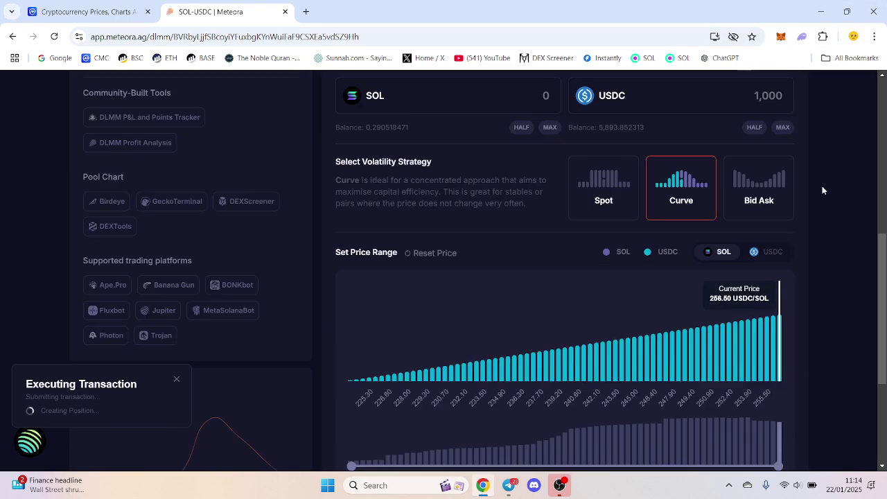
{"action": "mouse_move", "coordinate": [779, 328]}
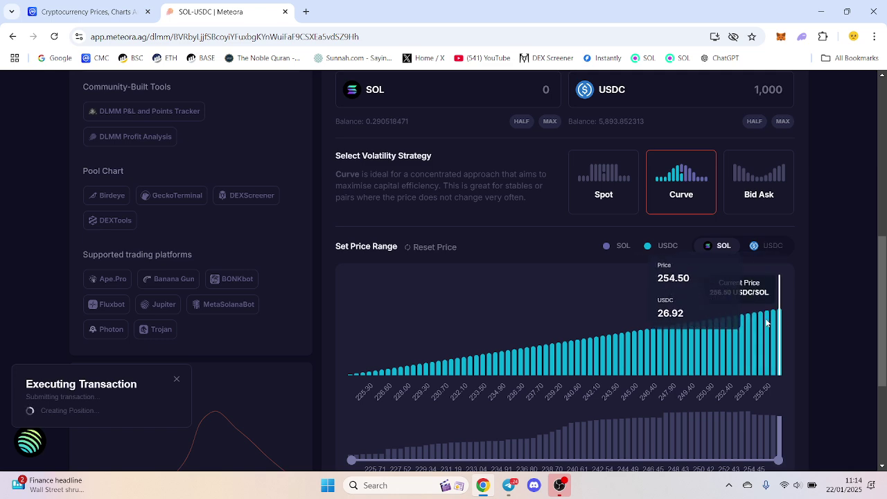
{"action": "scroll", "coordinate": [751, 320], "scroll_direction": "up", "scroll_amount": 3}
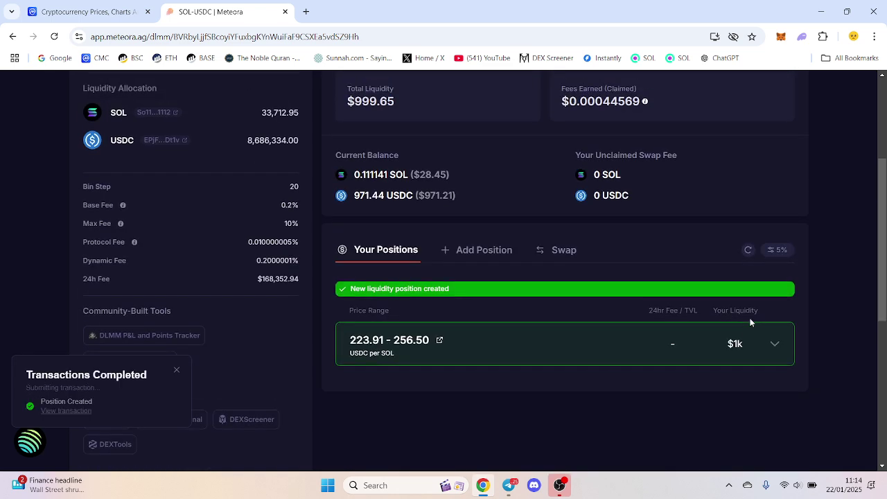
{"action": "left_click", "coordinate": [775, 344]}
{"action": "scroll", "coordinate": [775, 351], "scroll_direction": "down", "scroll_amount": 3}
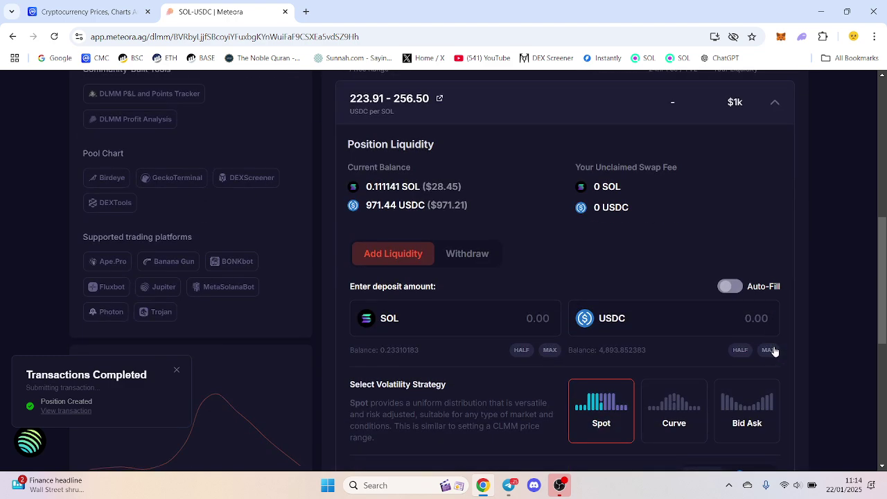
{"action": "scroll", "coordinate": [776, 351], "scroll_direction": "down", "scroll_amount": 1}
{"action": "scroll", "coordinate": [772, 319], "scroll_direction": "down", "scroll_amount": 2}
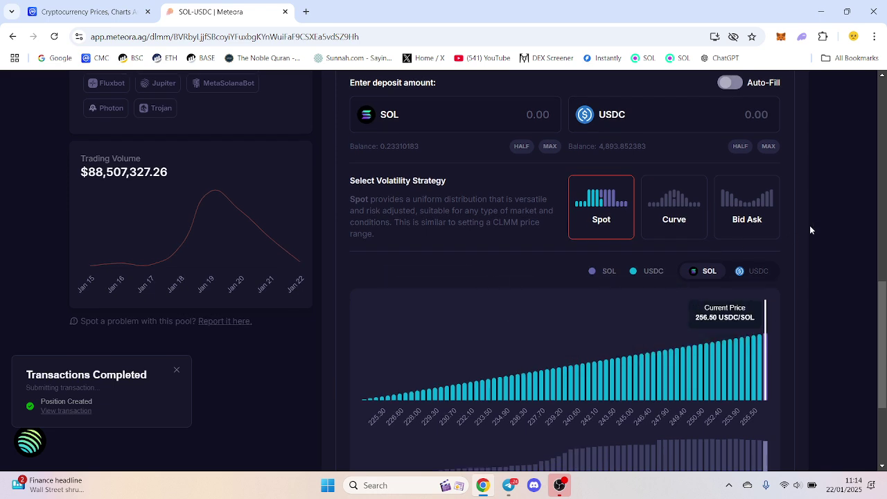
{"action": "scroll", "coordinate": [811, 230], "scroll_direction": "up", "scroll_amount": 1}
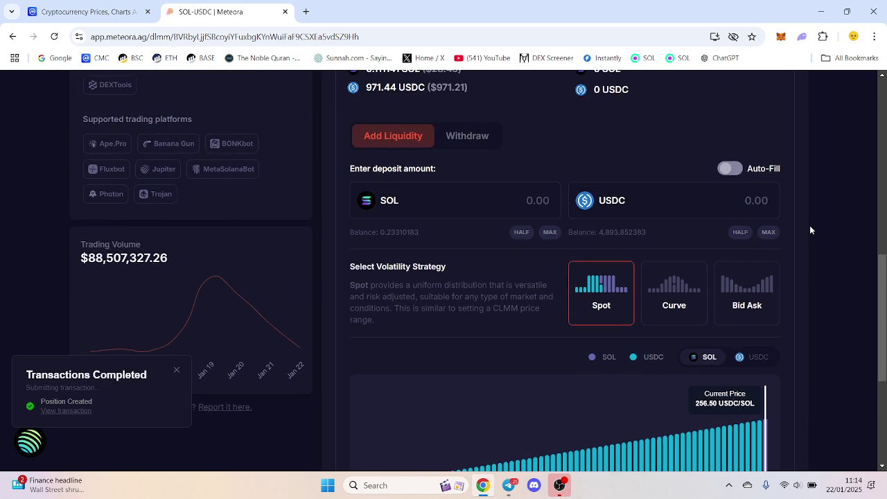
{"action": "scroll", "coordinate": [812, 230], "scroll_direction": "up", "scroll_amount": 1}
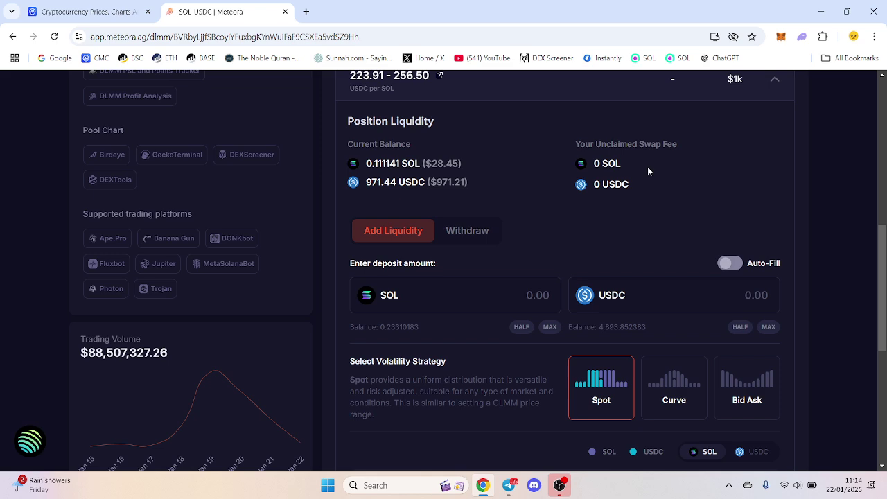
{"action": "scroll", "coordinate": [647, 172], "scroll_direction": "down", "scroll_amount": 2}
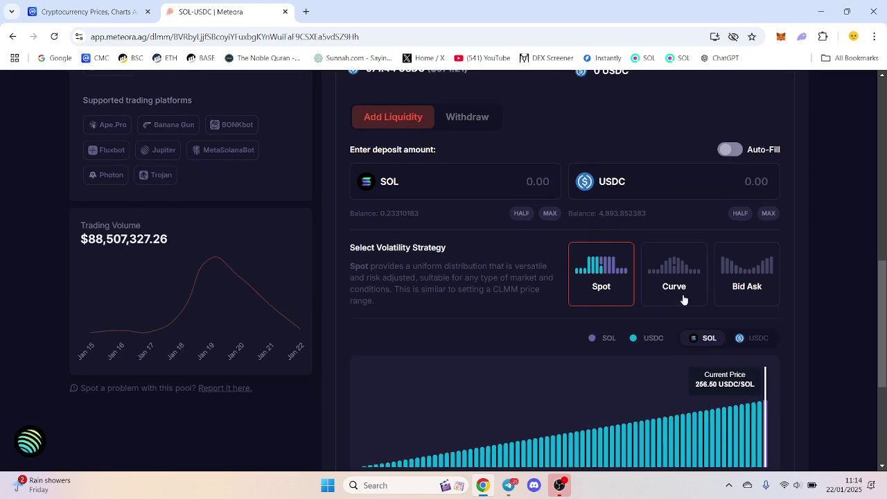
Step: Try an additional deposit of 1 SOL and 10 USDC in the position, switching between the Curve and Bid Ask strategies
{"action": "left_click", "coordinate": [683, 297]}
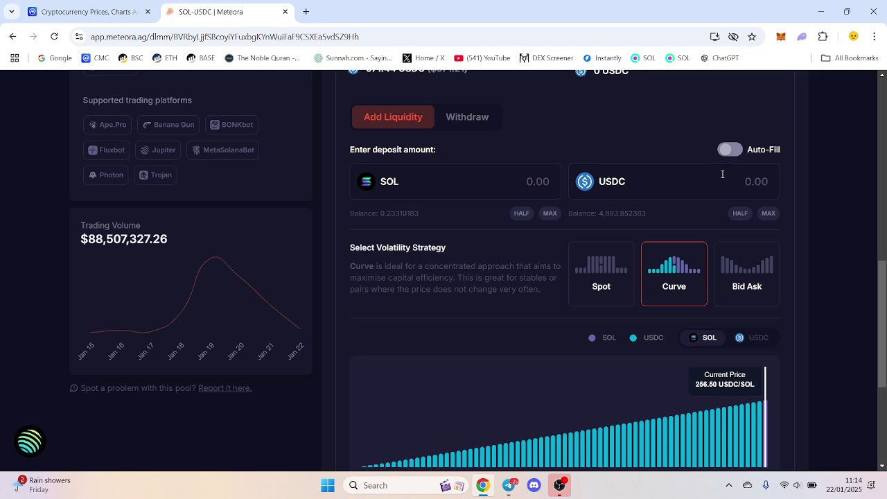
{"action": "type", "text": "10"}
{"action": "left_click", "coordinate": [736, 280]}
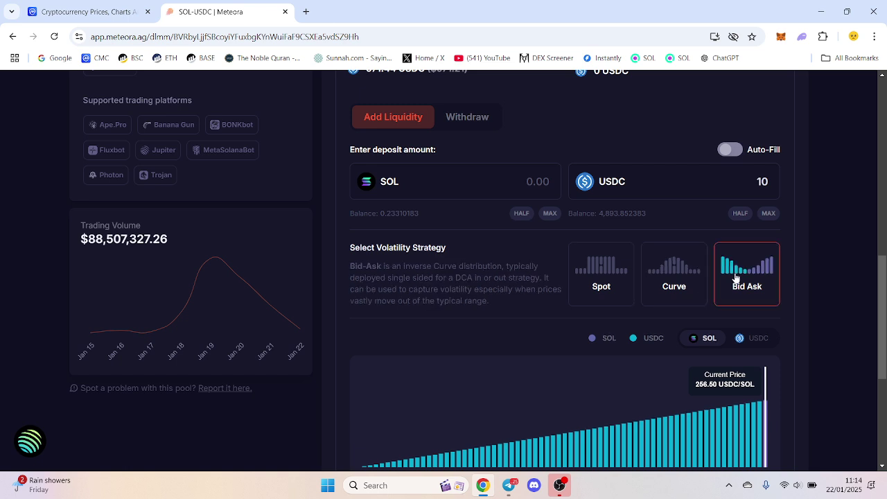
{"action": "left_click", "coordinate": [485, 188]}
{"action": "type", "text": "01"}
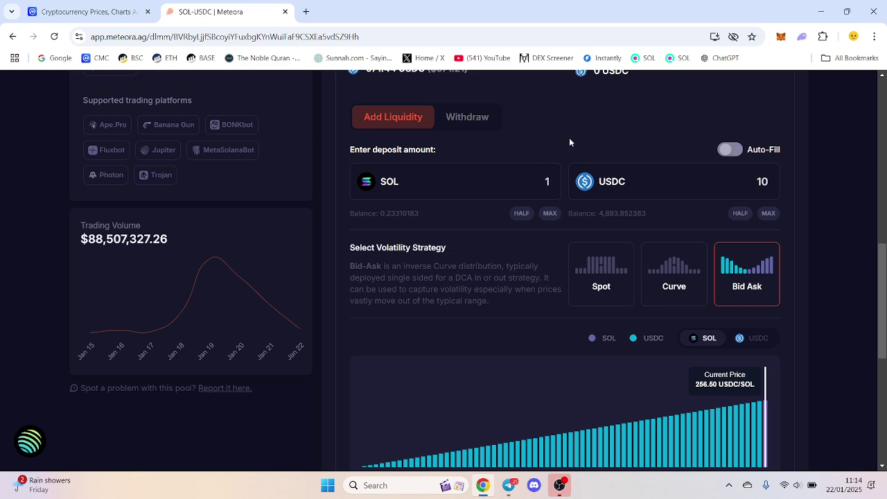
{"action": "scroll", "coordinate": [569, 137], "scroll_direction": "down", "scroll_amount": 1}
{"action": "left_click", "coordinate": [649, 175]}
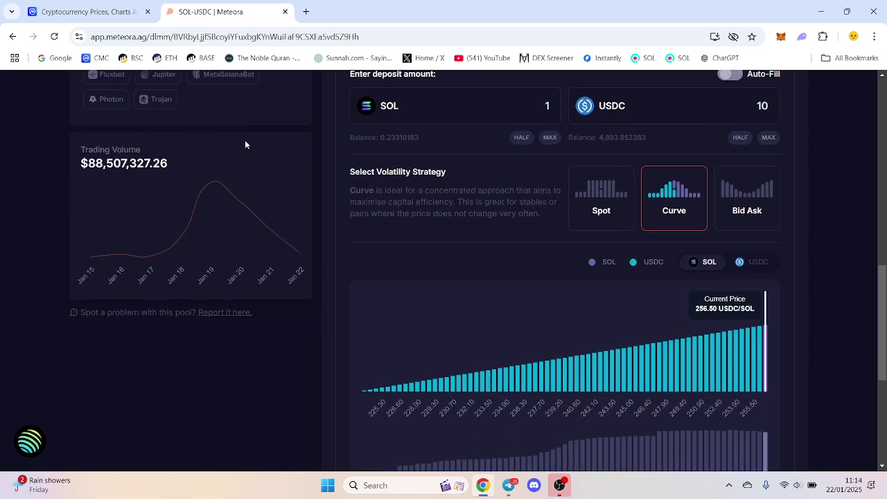
Step: Reload the SOL-USDC pool page and expand the 223.91 - 256.50 position to show its add-liquidity form
{"action": "left_click", "coordinate": [55, 36]}
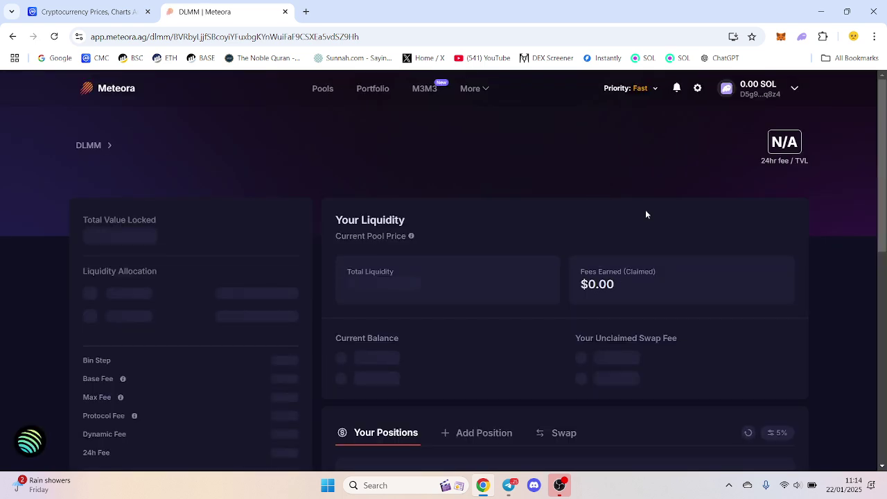
{"action": "scroll", "coordinate": [646, 215], "scroll_direction": "down", "scroll_amount": 3}
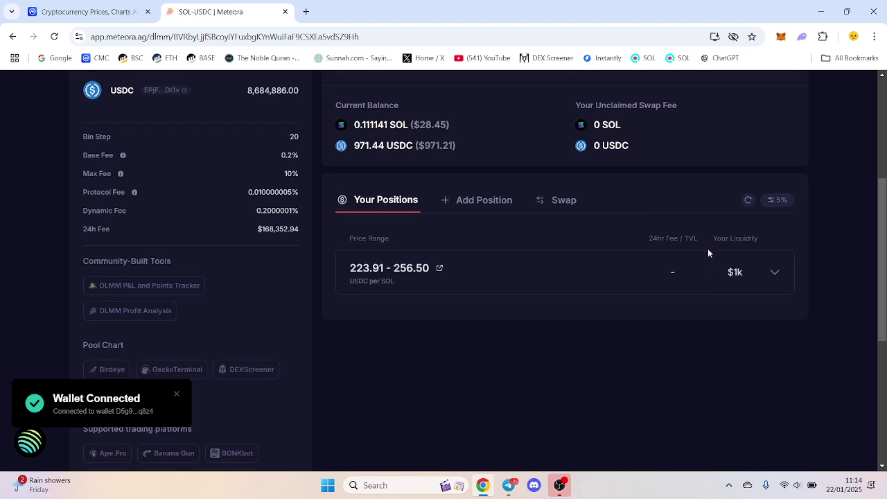
{"action": "left_click", "coordinate": [775, 274]}
{"action": "scroll", "coordinate": [778, 276], "scroll_direction": "down", "scroll_amount": 5}
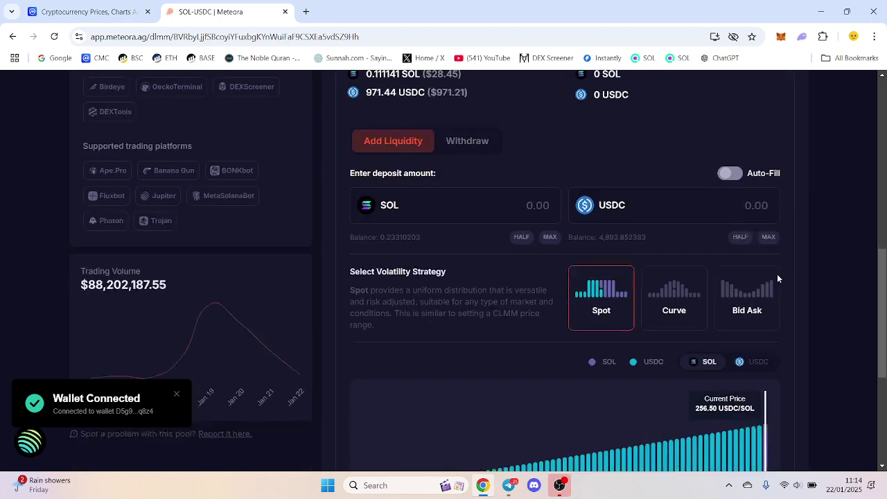
Step: Select the Curve strategy for the additional liquidity and set the deposit amounts to 100 SOL and 100 USDC
{"action": "left_click", "coordinate": [682, 260]}
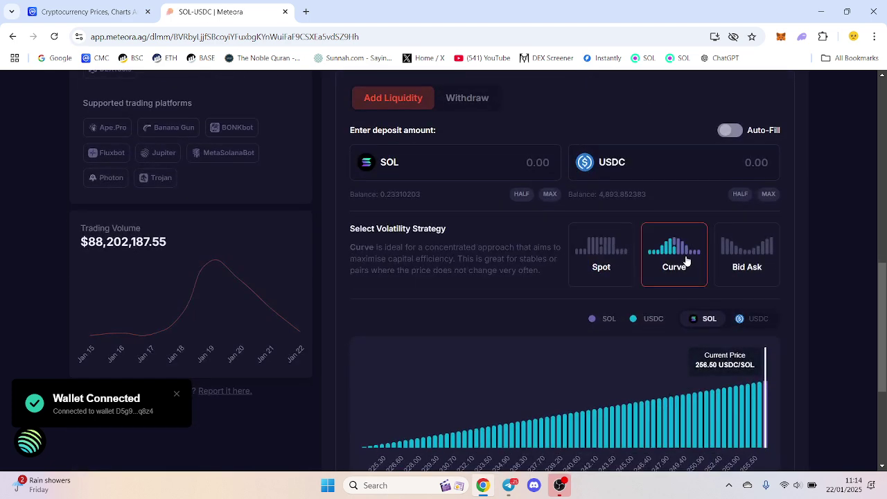
{"action": "type", "text": "100"}
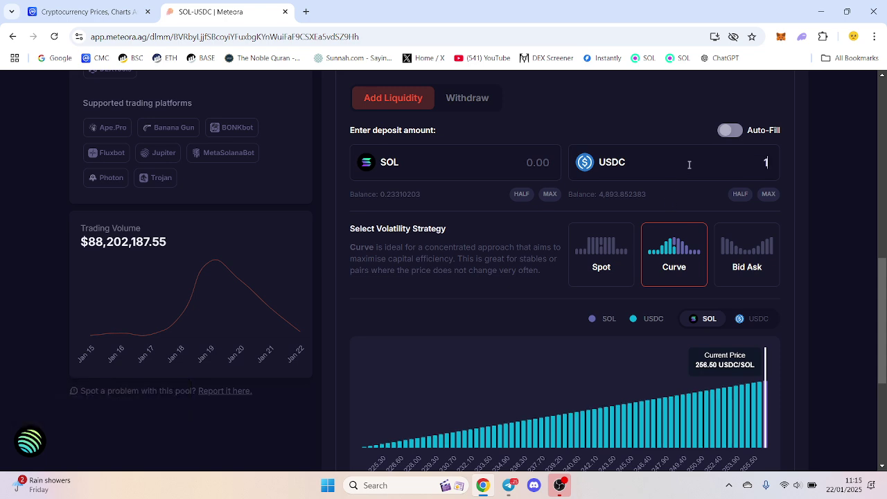
{"action": "left_click", "coordinate": [496, 152]}
{"action": "type", "text": "1000"}
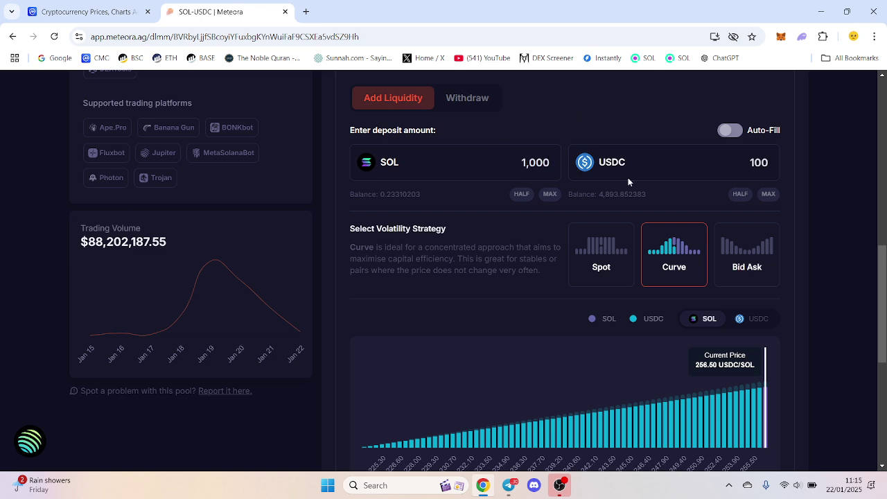
{"action": "double_click", "coordinate": [540, 169]}
{"action": "type", "text": "100"}
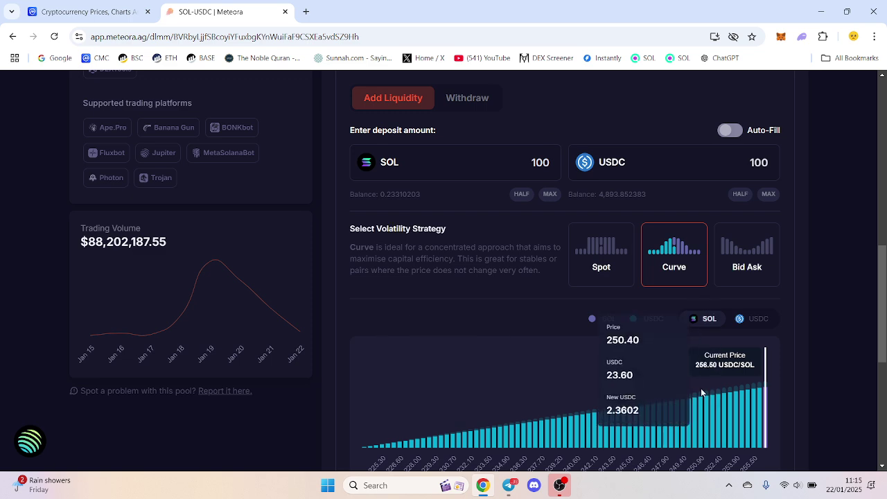
Step: Preview the Spot distribution against Curve, and review the position's total liquidity, current balance and earned fees
{"action": "left_click", "coordinate": [610, 269]}
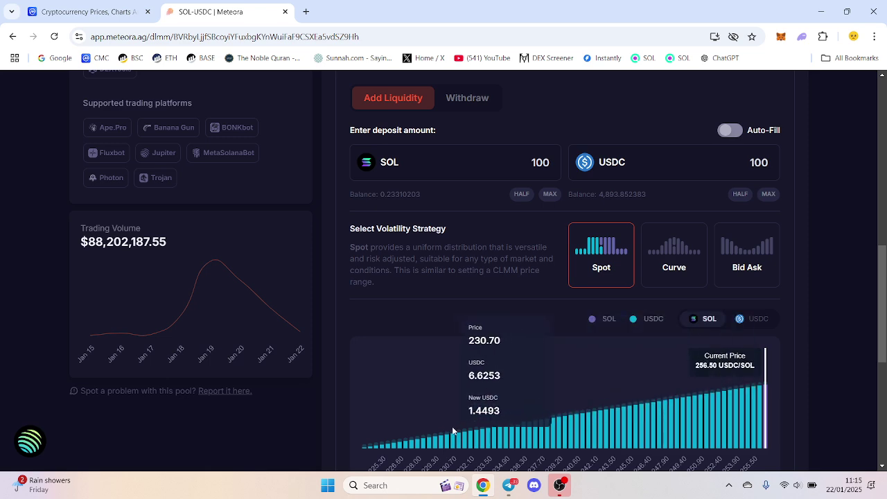
{"action": "left_click", "coordinate": [673, 263]}
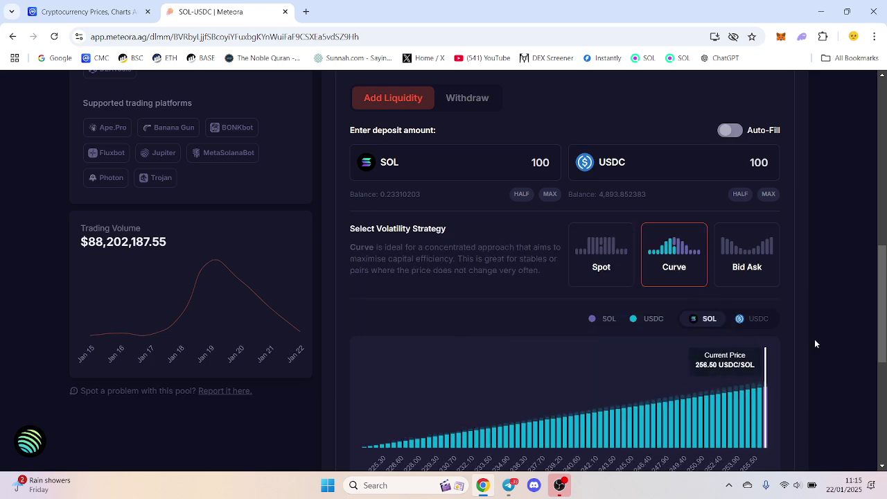
{"action": "scroll", "coordinate": [814, 341], "scroll_direction": "down", "scroll_amount": 3}
{"action": "scroll", "coordinate": [816, 344], "scroll_direction": "up", "scroll_amount": 5}
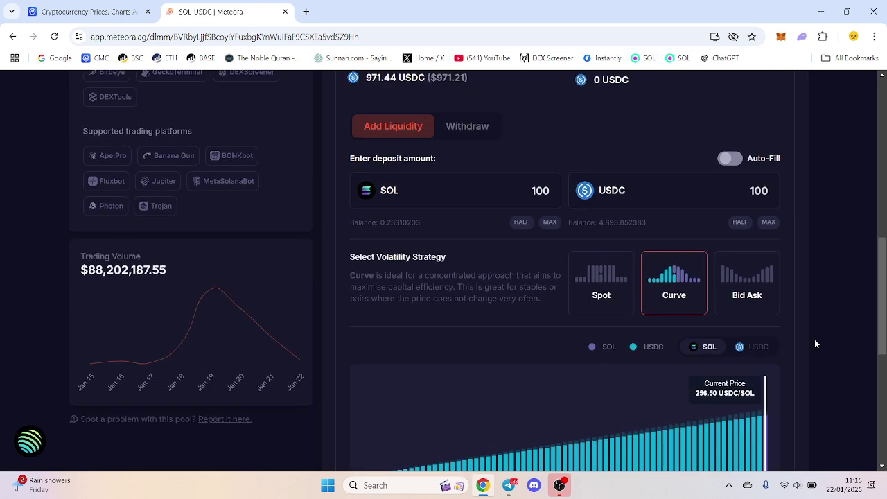
{"action": "scroll", "coordinate": [816, 343], "scroll_direction": "up", "scroll_amount": 3}
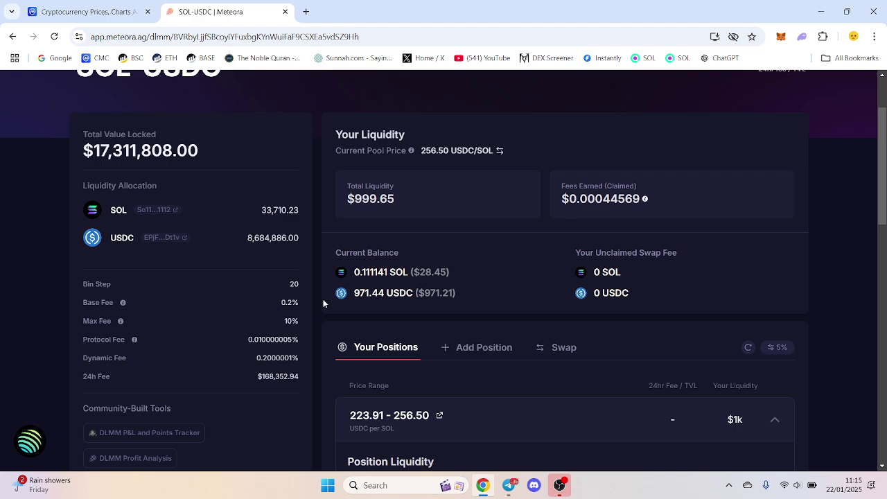
{"action": "scroll", "coordinate": [323, 303], "scroll_direction": "down", "scroll_amount": 8}
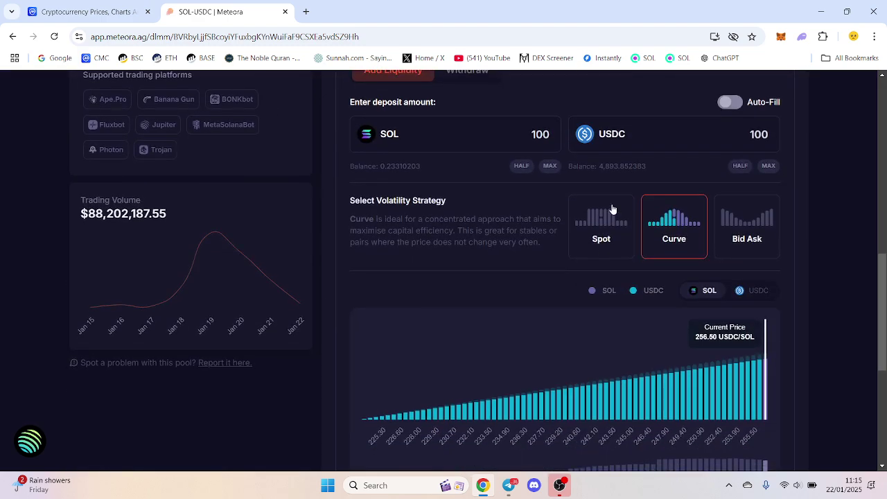
Step: Switch through the Spot, Bid Ask and Curve strategies and read the Spot and Curve descriptions
{"action": "left_click", "coordinate": [613, 209]}
{"action": "left_click", "coordinate": [715, 232]}
{"action": "left_click", "coordinate": [662, 235]}
{"action": "left_click", "coordinate": [610, 230]}
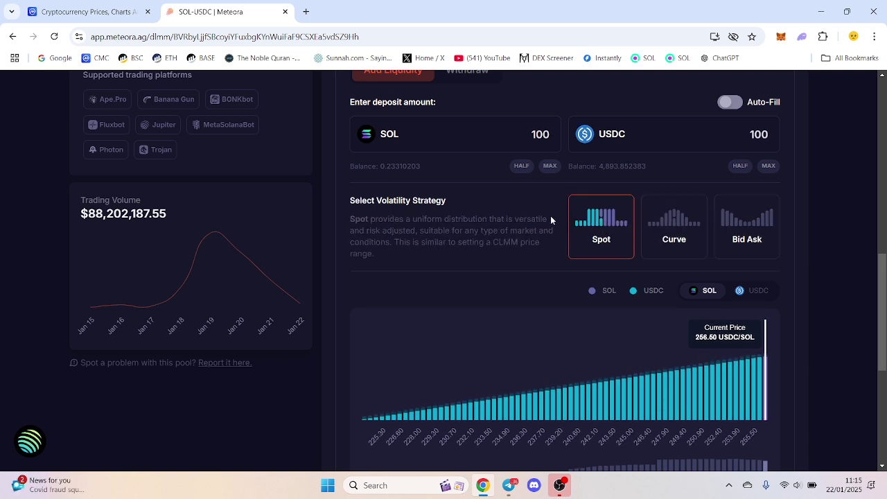
{"action": "triple_click", "coordinate": [435, 230]}
{"action": "left_click", "coordinate": [499, 232]}
{"action": "left_click", "coordinate": [663, 241]}
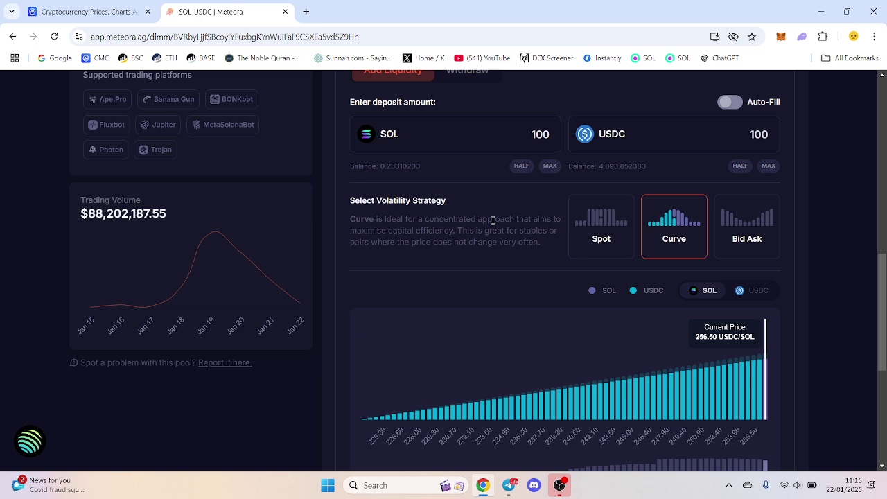
Step: Compare how Spot, Curve and Bid Ask distribute the added liquidity in the chart, ending with Curve selected
{"action": "left_click", "coordinate": [621, 237]}
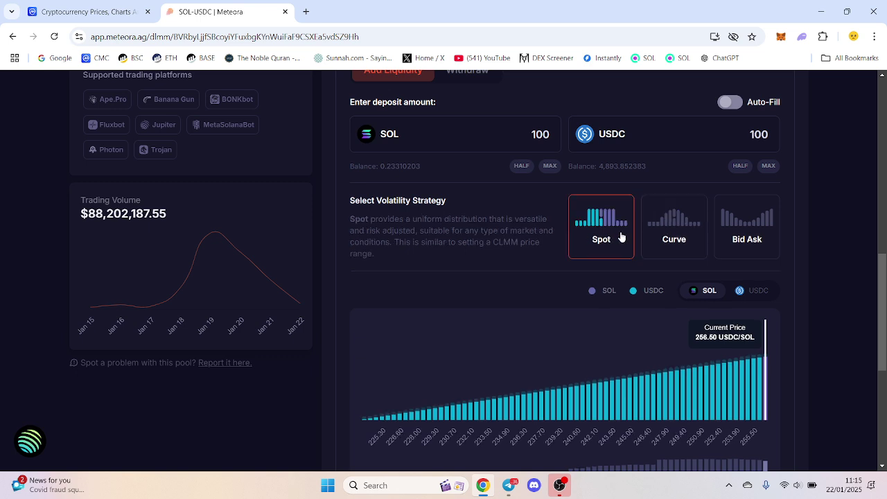
{"action": "left_click", "coordinate": [673, 234]}
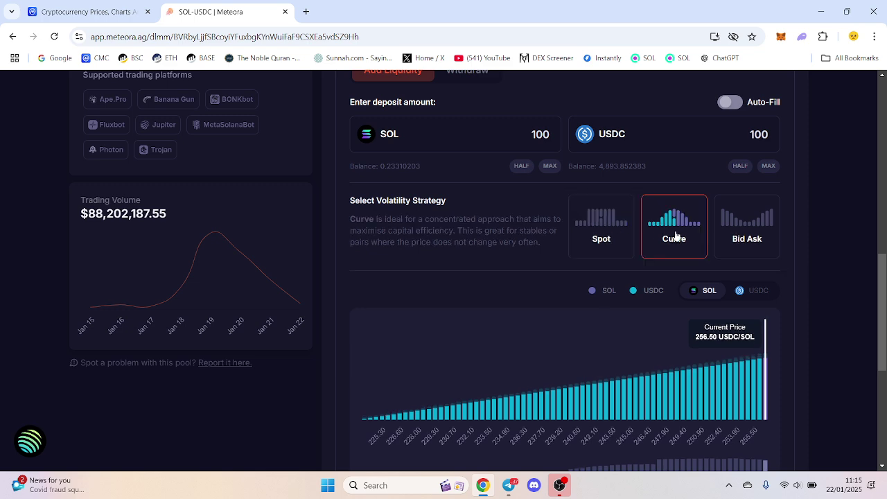
{"action": "left_click", "coordinate": [748, 240]}
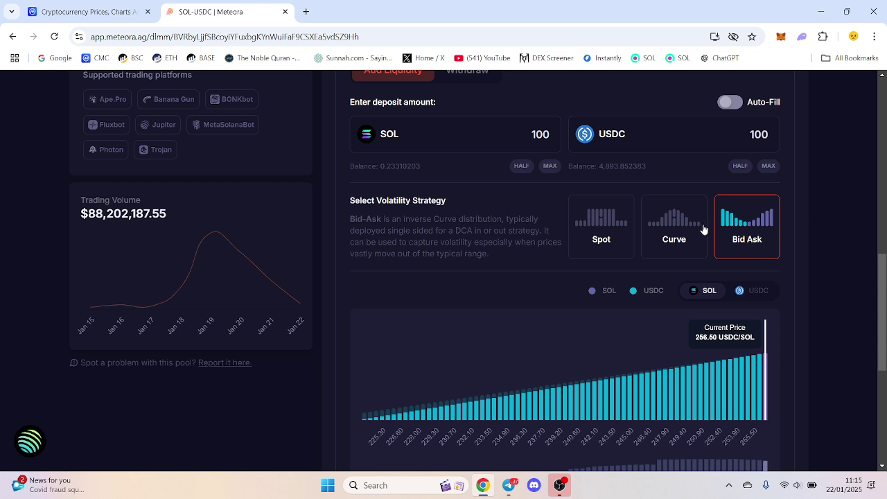
{"action": "left_click", "coordinate": [602, 231]}
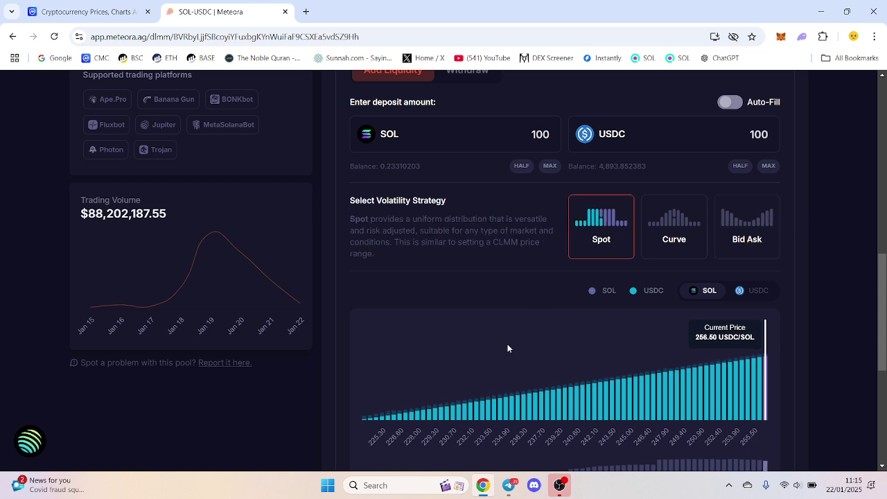
{"action": "left_click", "coordinate": [662, 231]}
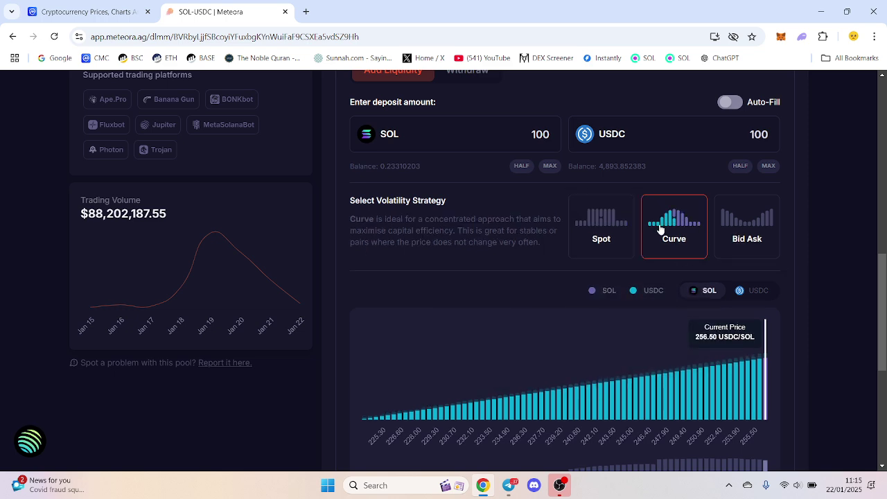
{"action": "scroll", "coordinate": [629, 221], "scroll_direction": "up", "scroll_amount": 3}
{"action": "scroll", "coordinate": [664, 228], "scroll_direction": "down", "scroll_amount": 1}
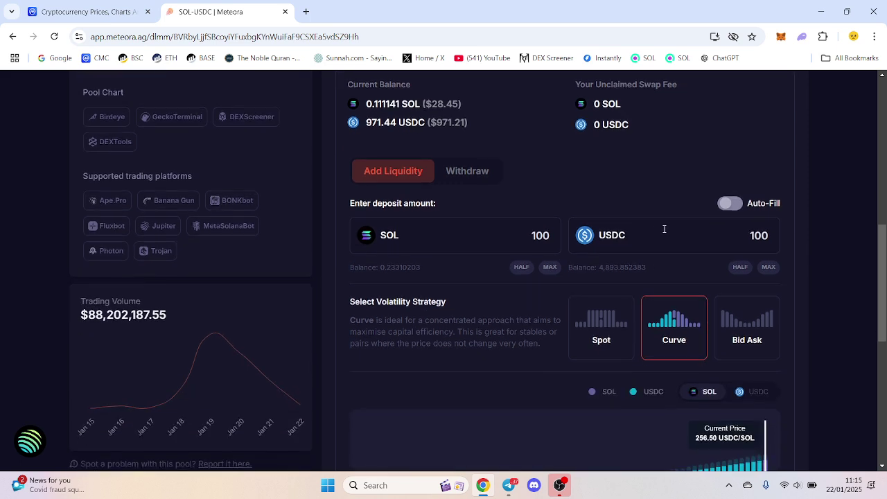